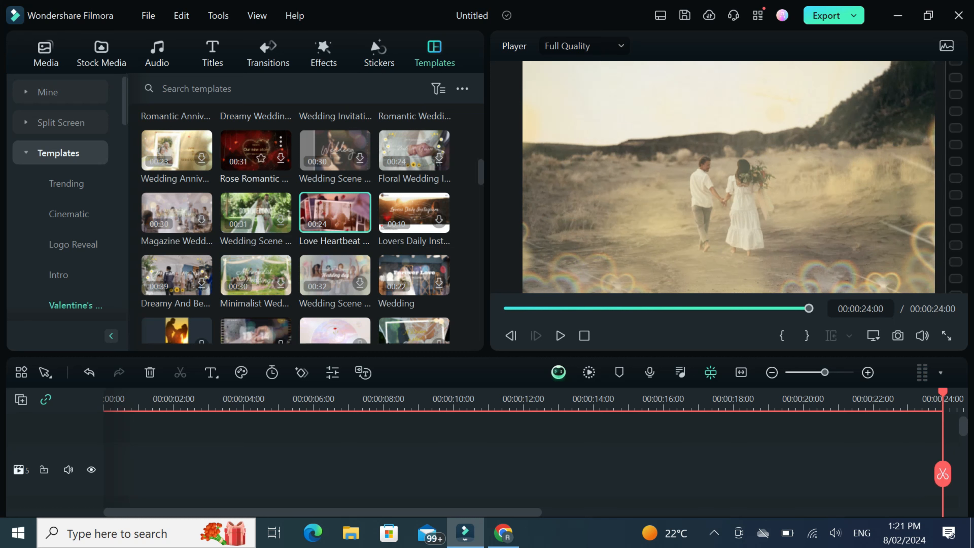
Add the flourish-framed Wedding Romantic title from the Valentine's Day titles at the very start of the timeline.
click(213, 54)
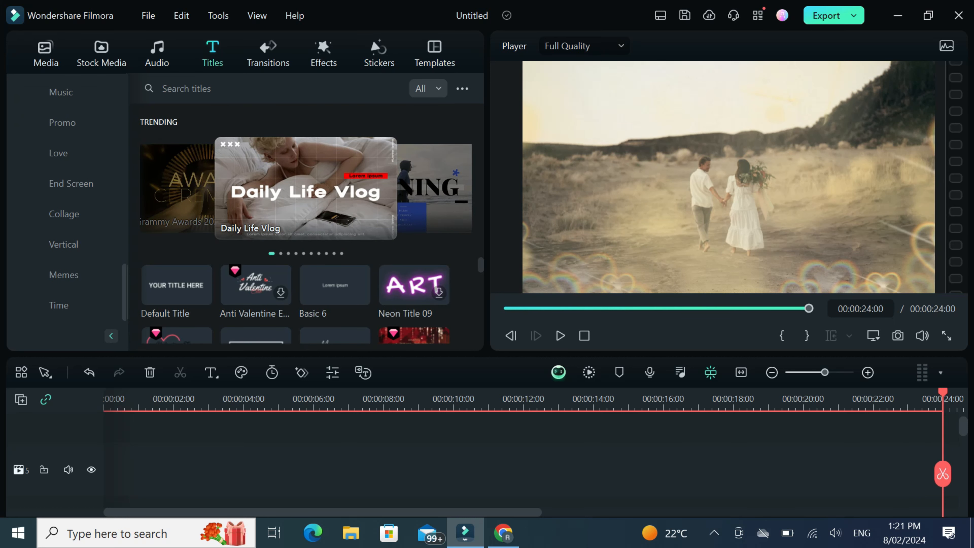
scroll(67, 200, up, 3)
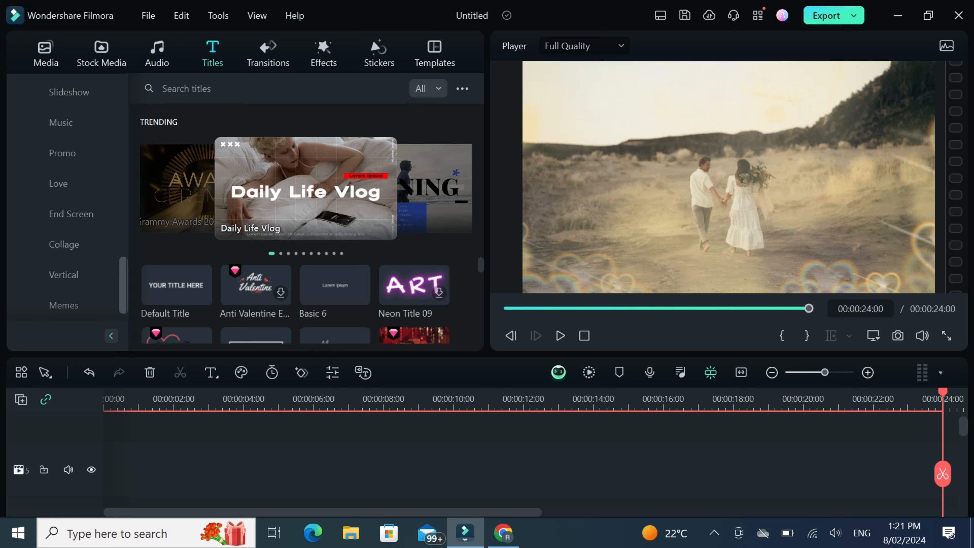
scroll(67, 200, up, 8)
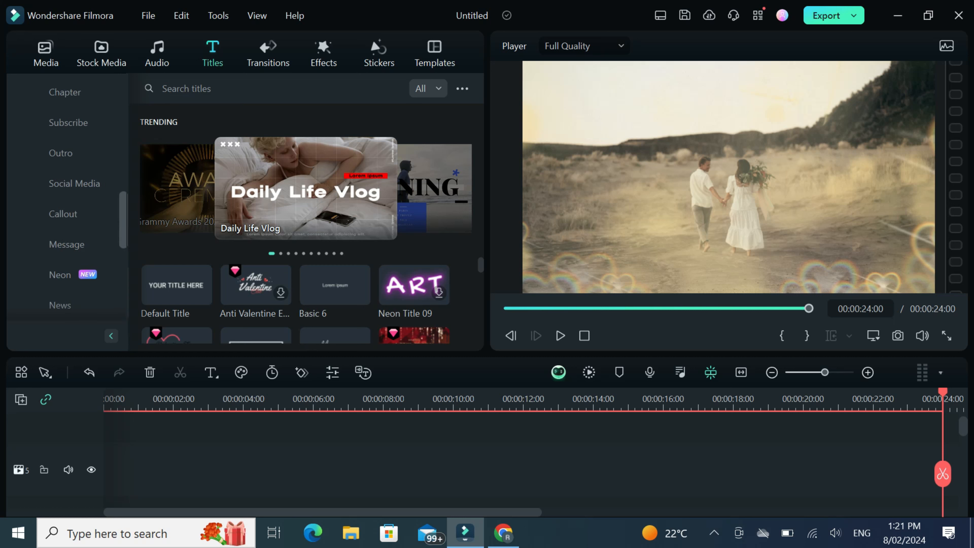
scroll(68, 200, up, 5)
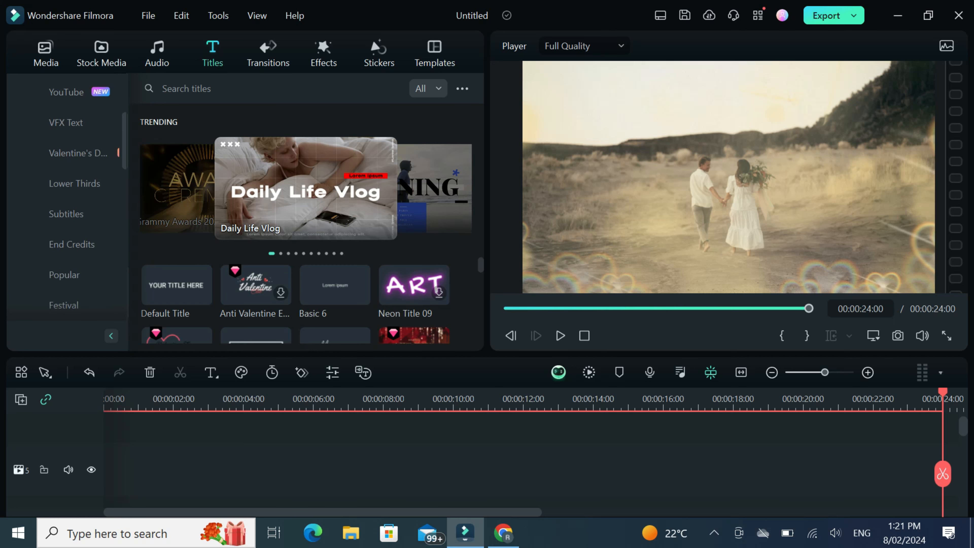
click(75, 153)
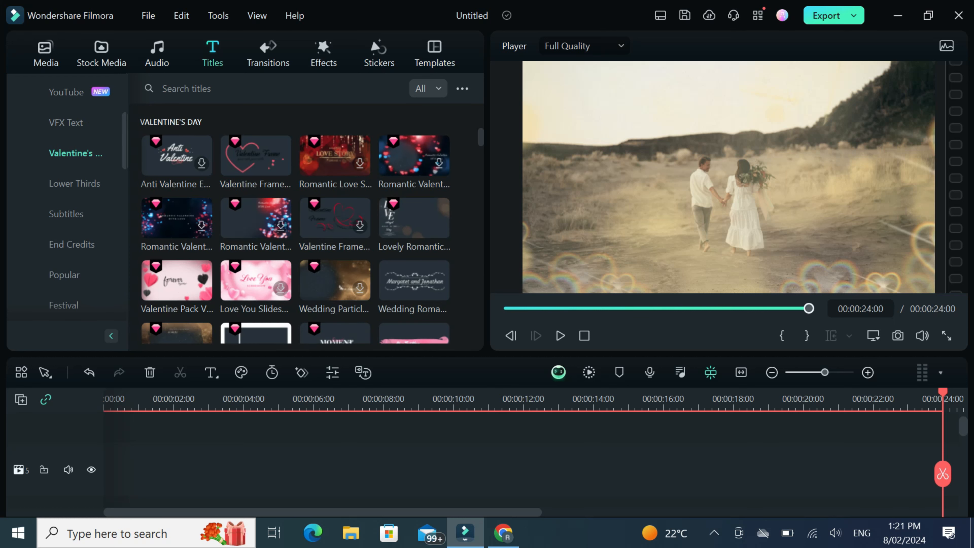
key(Home)
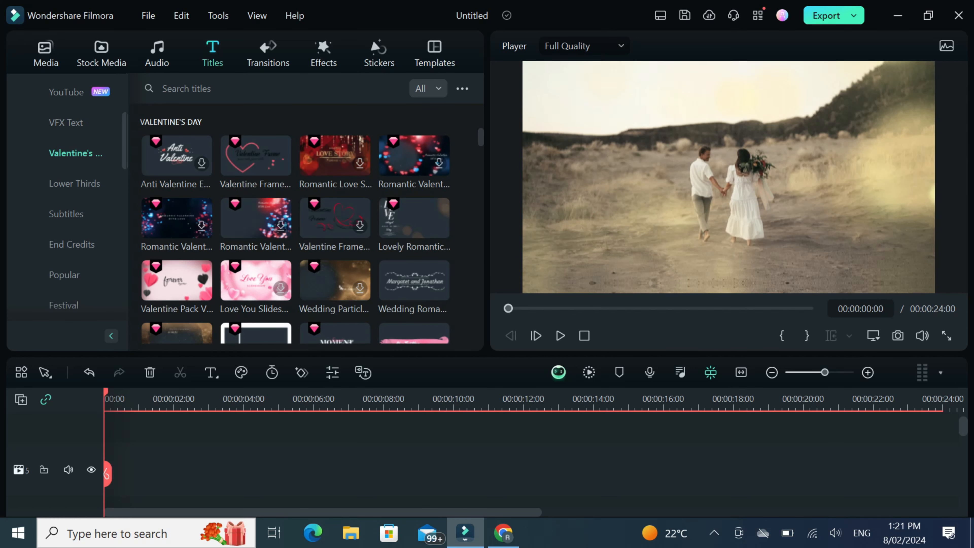
mouse_move(439, 289)
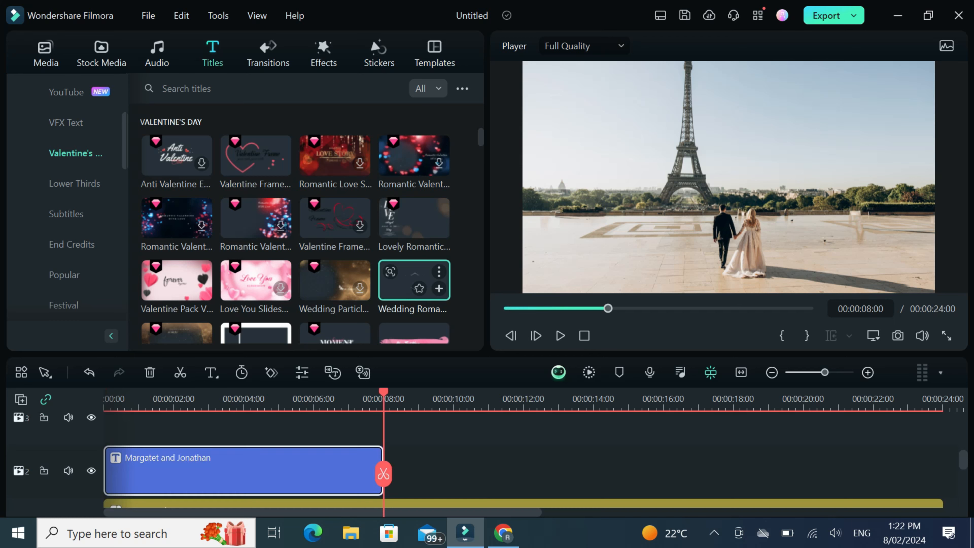
Delete the Love Heartbeat 01 template from the timeline and play back the remaining wedding title.
scroll(524, 472, down, 1)
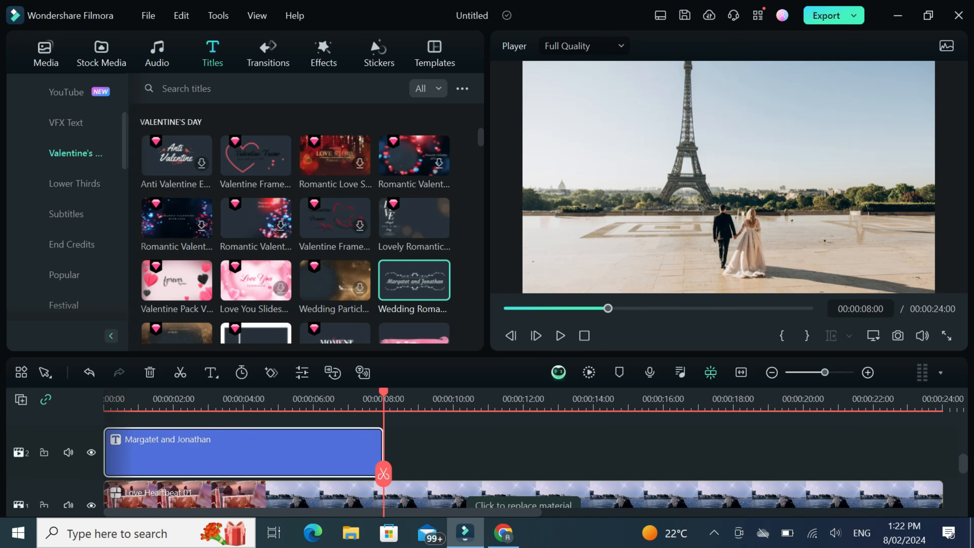
click(523, 473)
key(Delete)
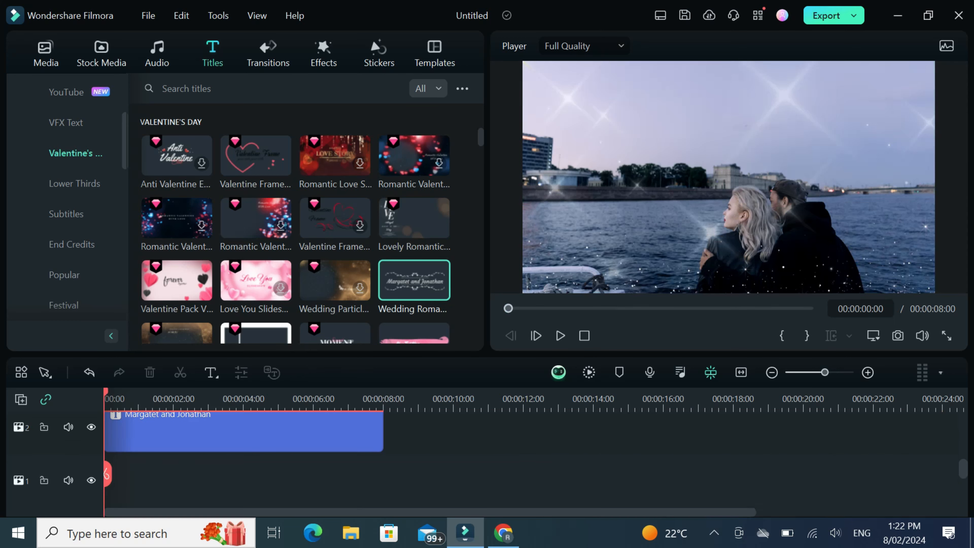
key(space)
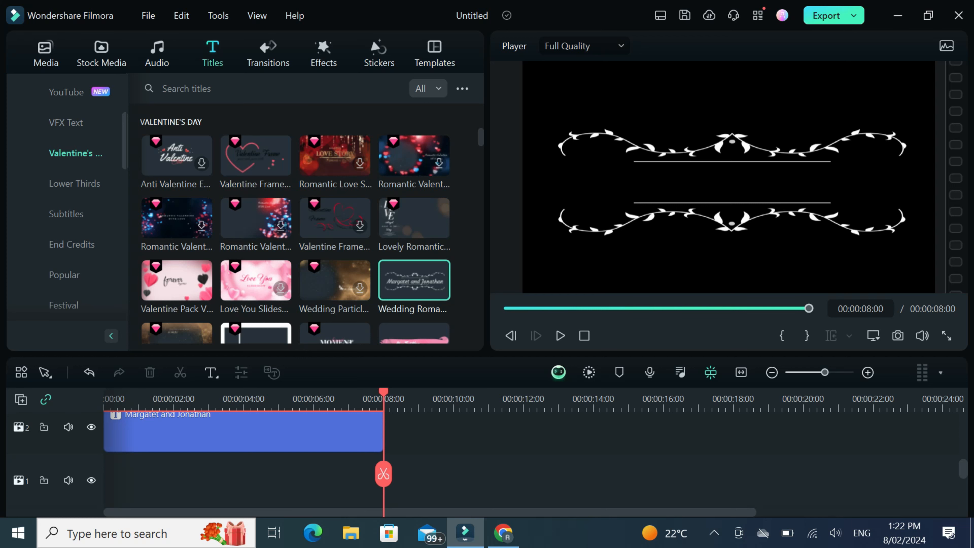
Place the stock photo of three people sitting on stairs directly after the title on its track and preview it.
scroll(383, 474, up, 2)
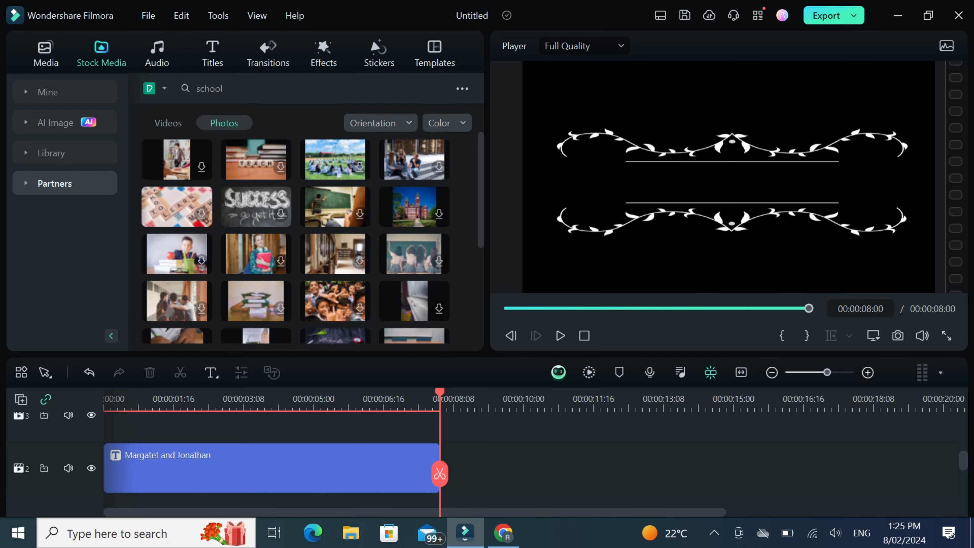
drag(414, 159, 453, 468)
key(space)
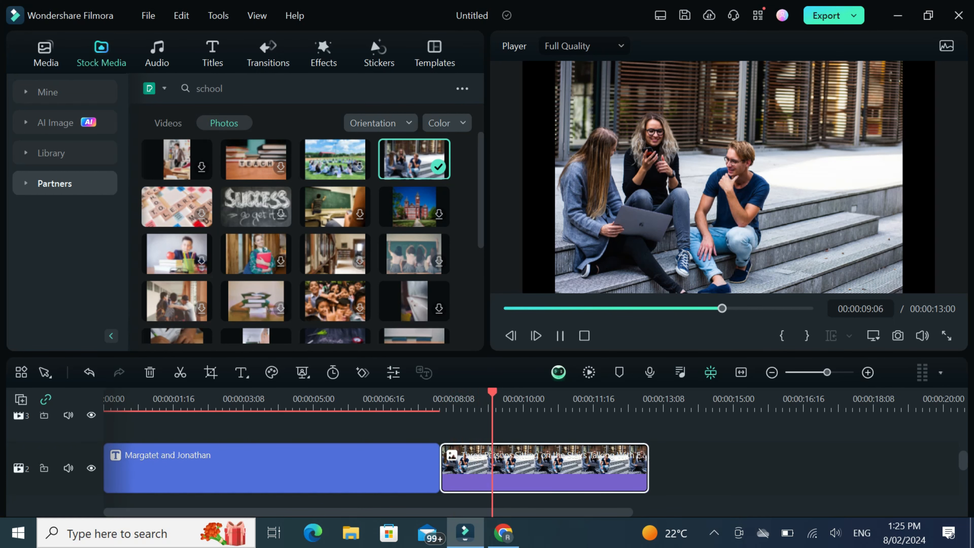
key(space)
scroll(535, 461, up, 2)
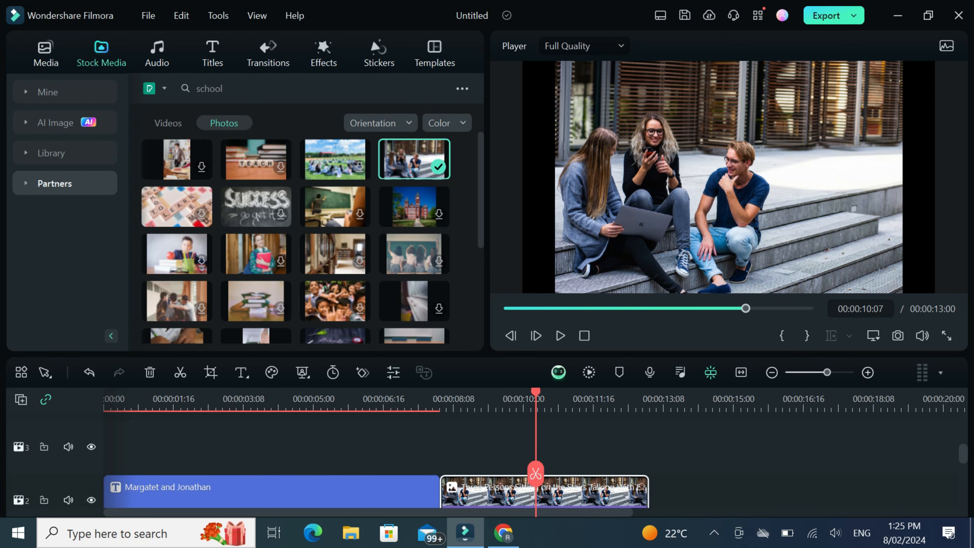
Apply the red-curtain Pink Valentine transition from the Valentine's Day transitions to the end of the wedding title.
drag(535, 474, 426, 494)
click(268, 53)
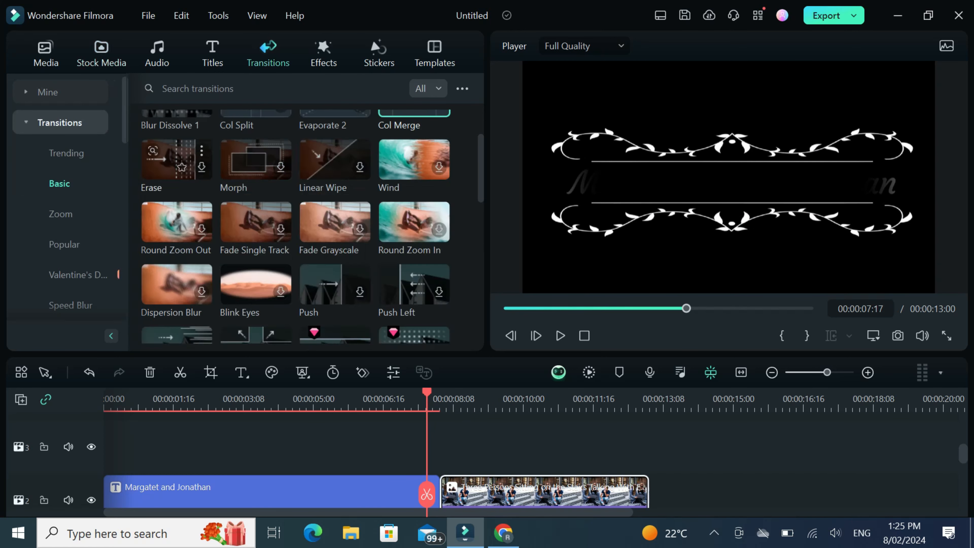
click(75, 275)
scroll(296, 226, down, 2)
scroll(296, 226, down, 8)
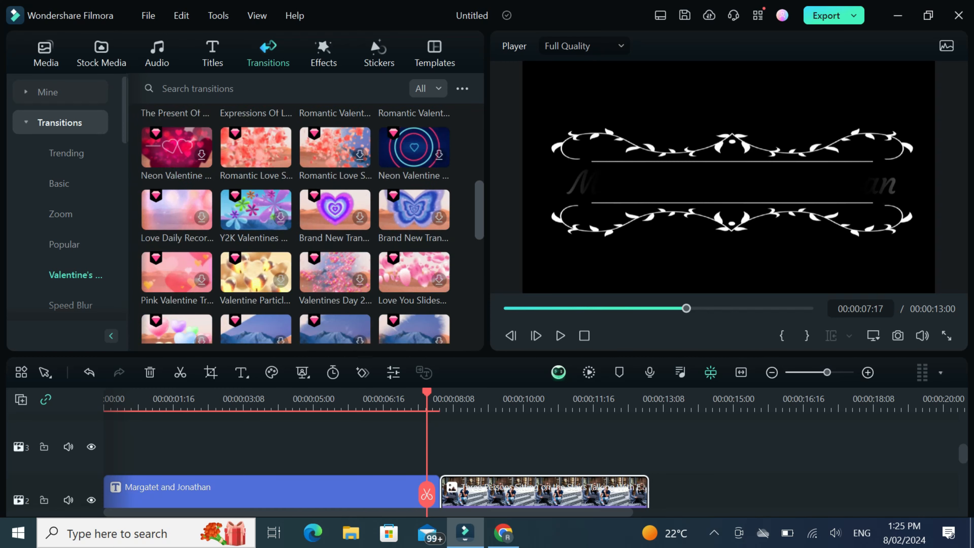
scroll(256, 268, down, 1)
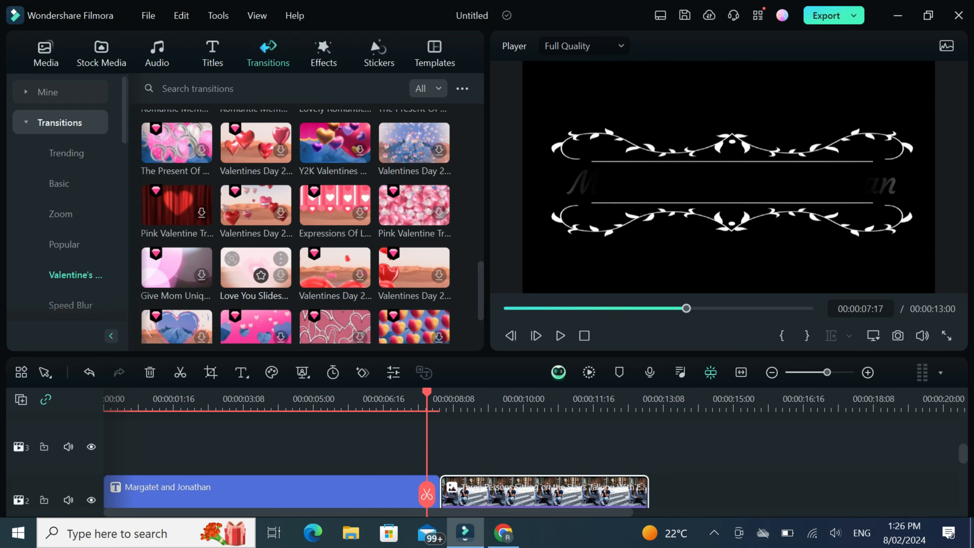
scroll(256, 268, down, 5)
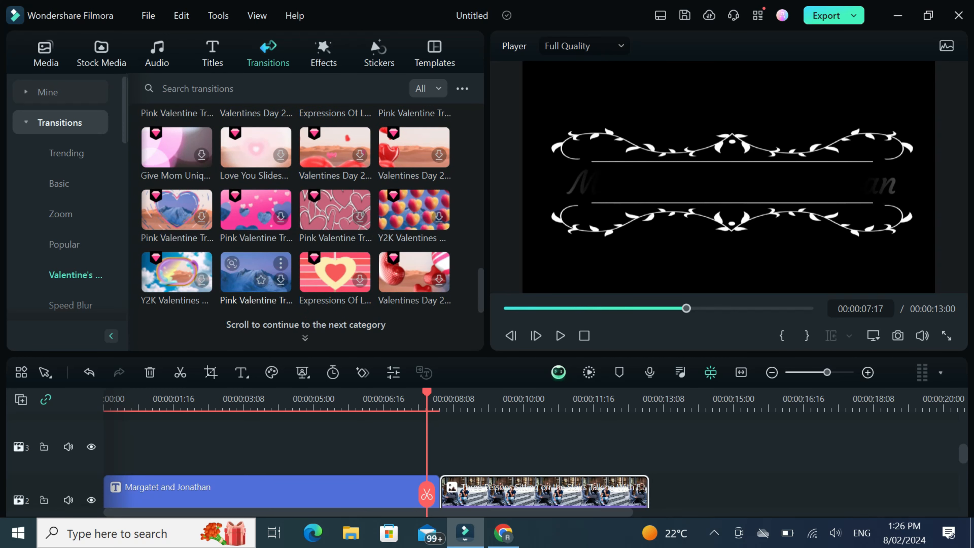
scroll(256, 272, up, 6)
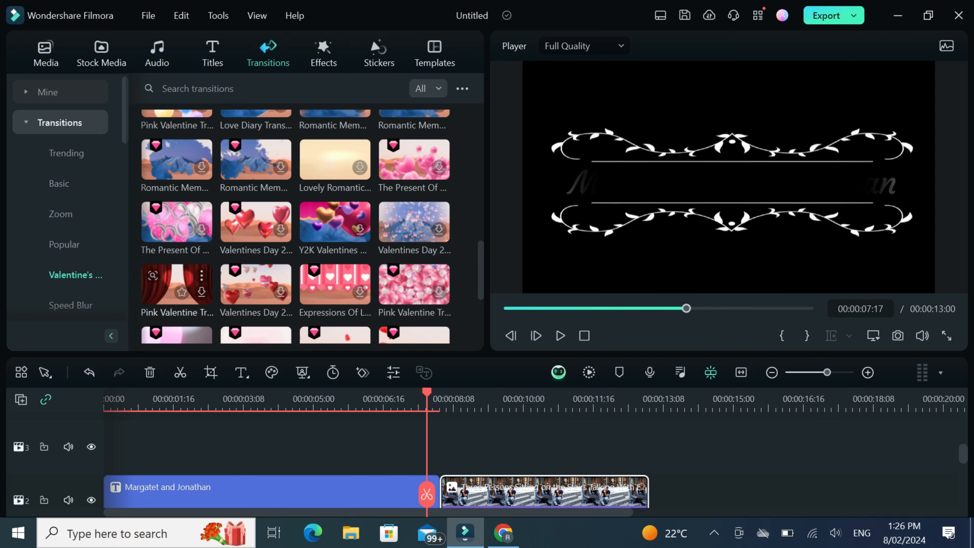
drag(176, 284, 428, 495)
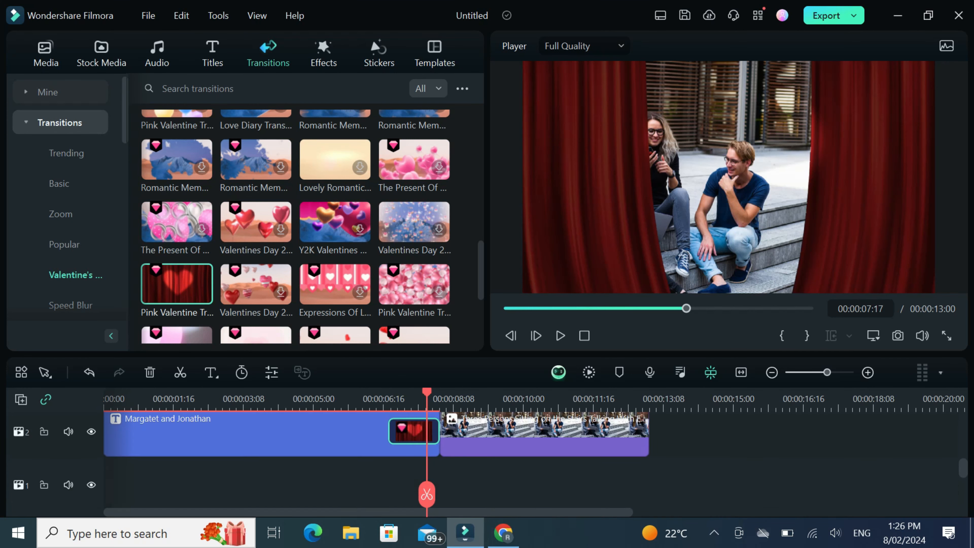
Play back the timeline from before the end of the title to preview the curtain transition into the photo.
scroll(427, 480, down, 2)
click(339, 449)
drag(427, 392, 338, 392)
key(space)
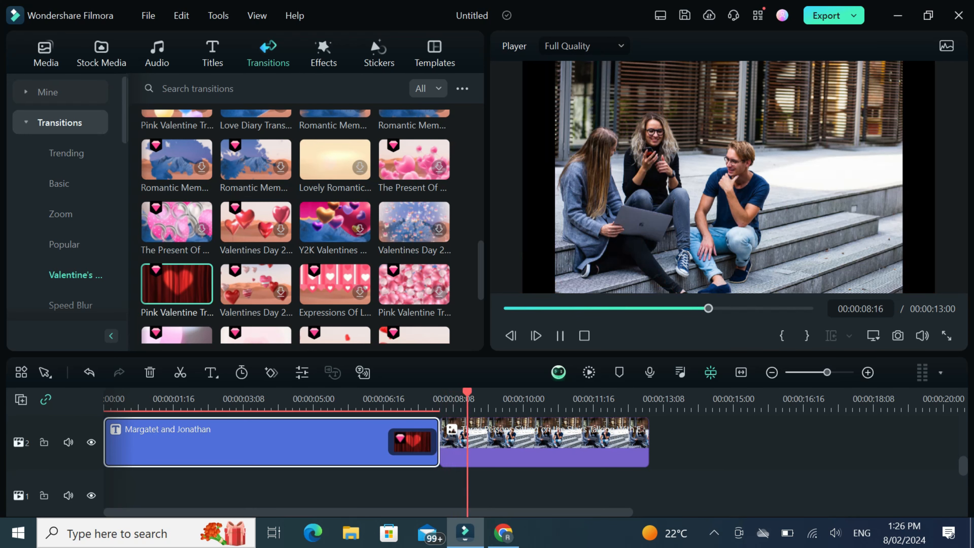
scroll(377, 461, up, 1)
key(space)
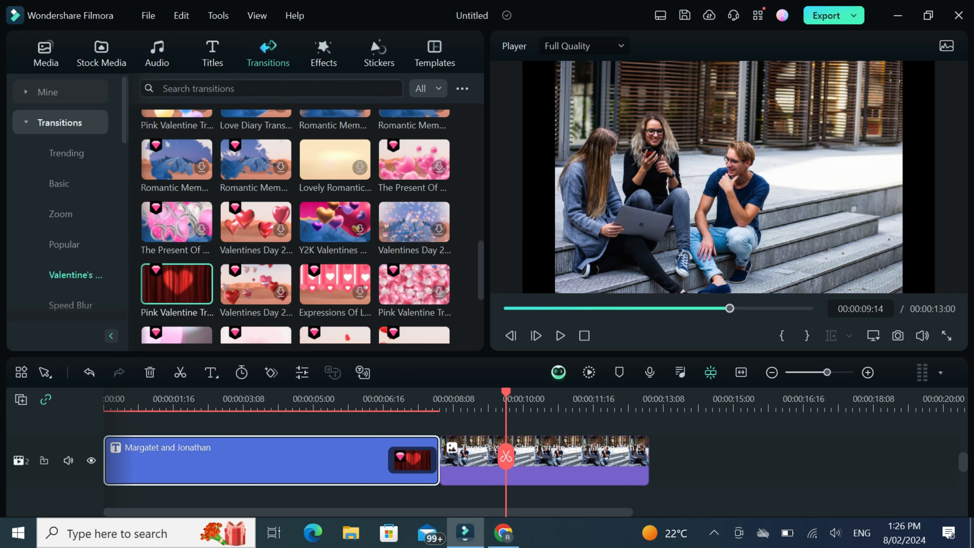
Add the Romantic Pack LowerThird 2 title and place it on the track above the photo, aligned with the photo clip.
click(213, 54)
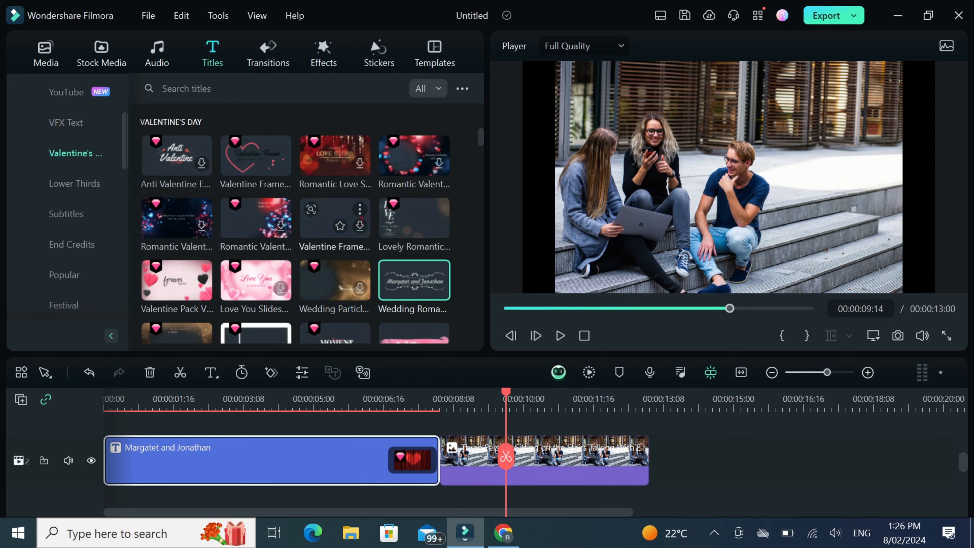
scroll(335, 222, down, 1)
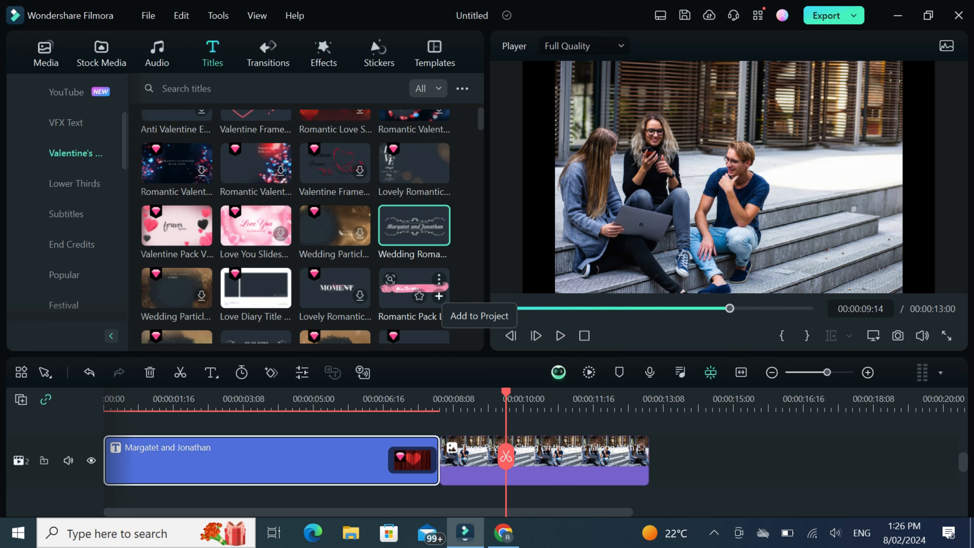
drag(506, 457, 453, 429)
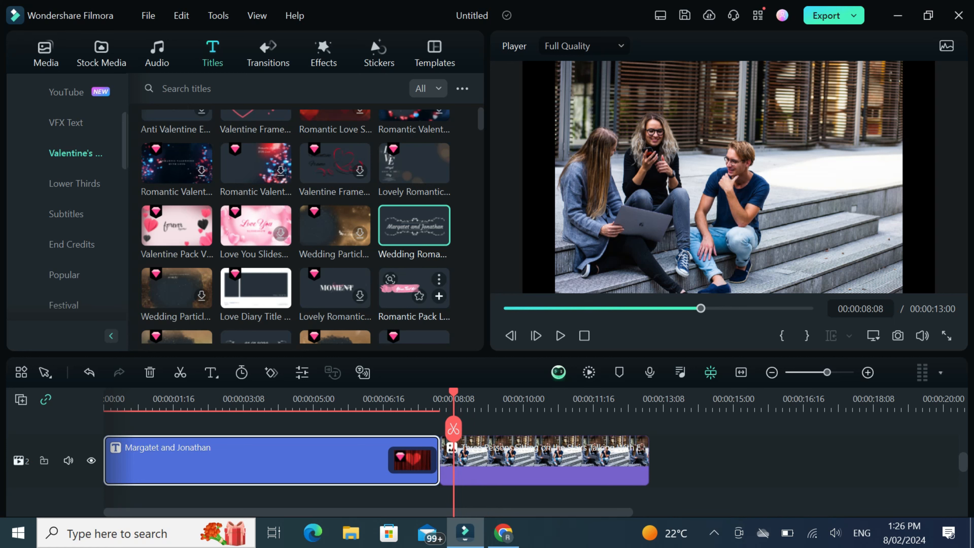
click(439, 296)
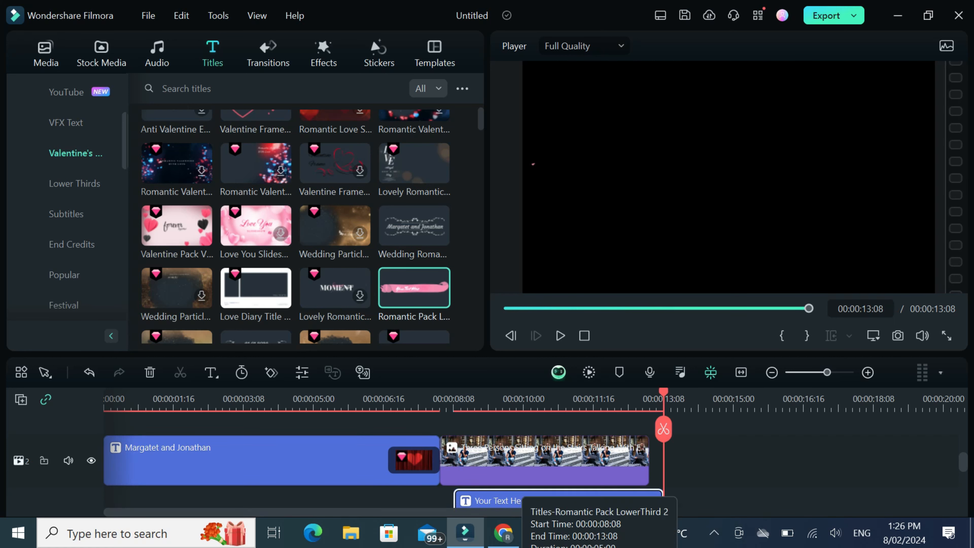
drag(518, 500, 518, 503)
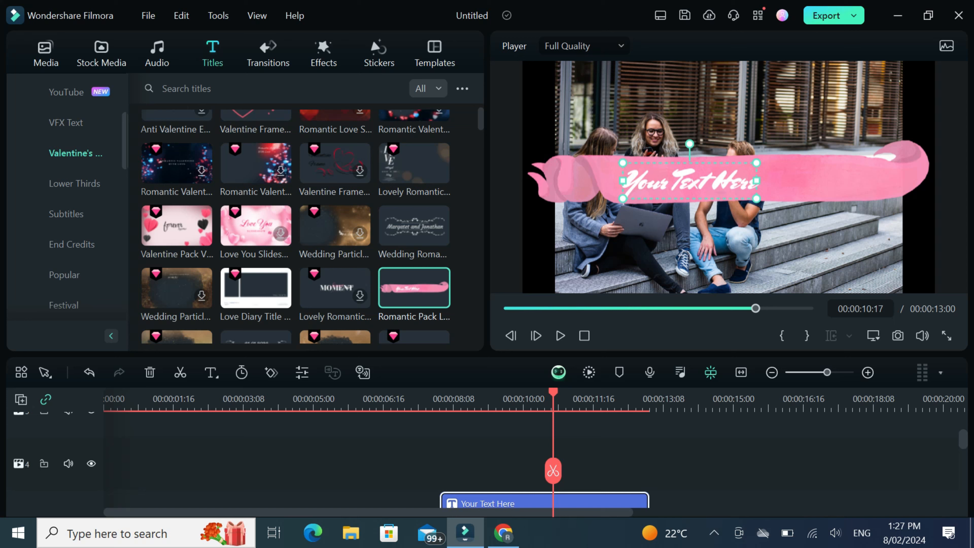
Replace the lower-third title's placeholder text with "From high school sweethearts".
double_click(518, 503)
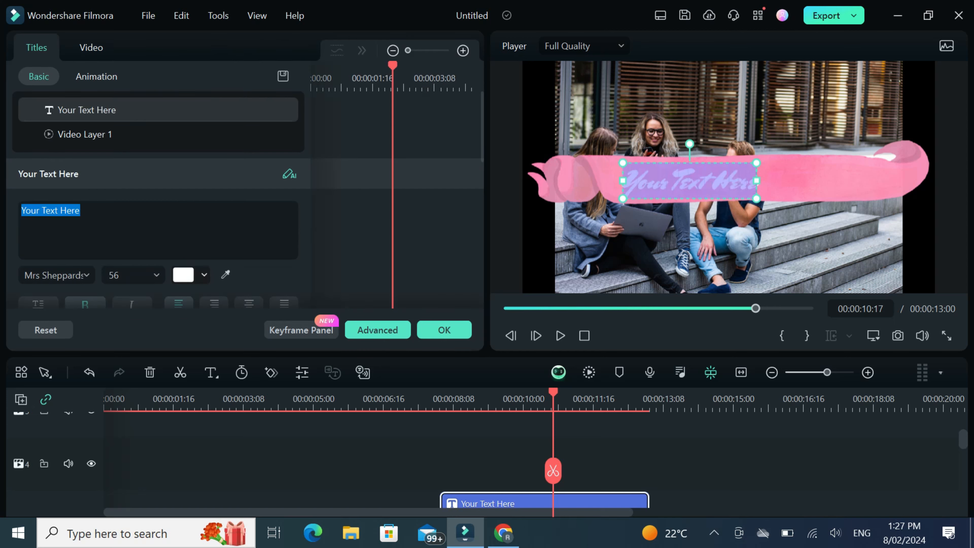
text(Fr)
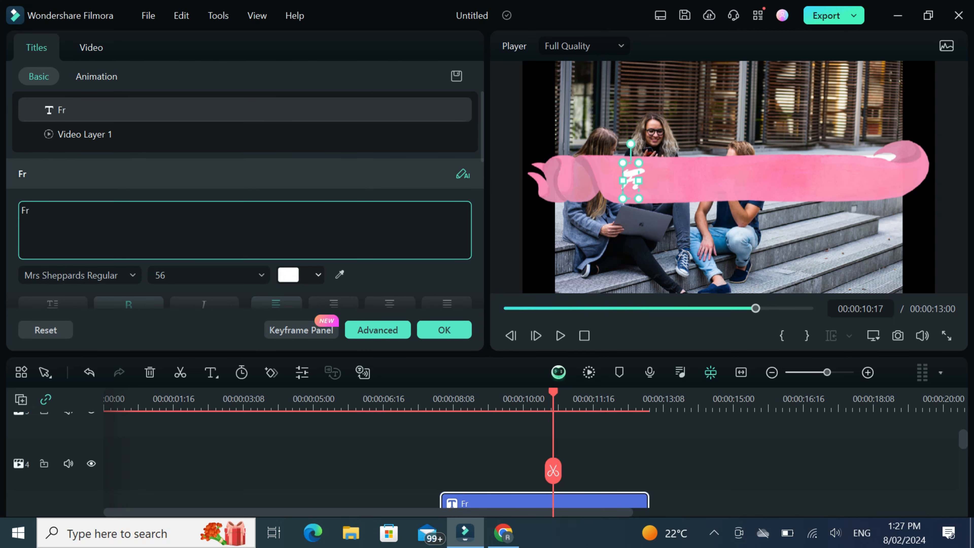
text(om high school sw)
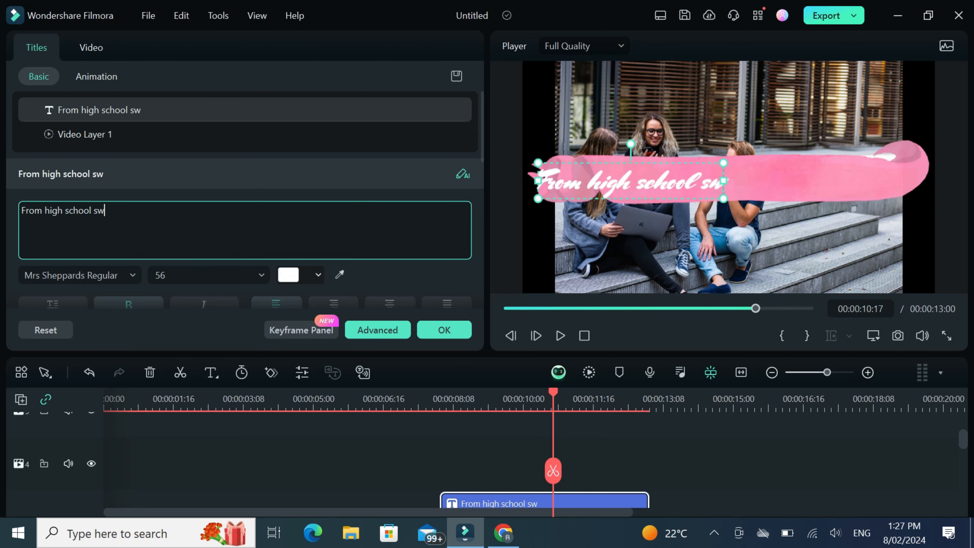
text(eethearts)
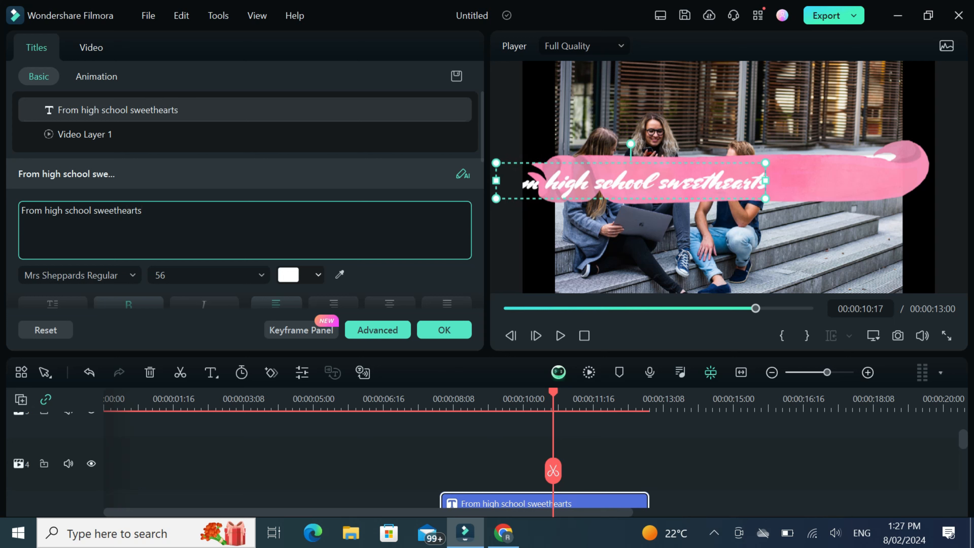
Move the pink banner to the lower edge of the frame, centre the text on it, and accept the title edits.
drag(644, 181, 722, 179)
drag(874, 179, 881, 267)
mouse_move(713, 178)
mouse_down()
mouse_move(723, 264)
mouse_move(736, 265)
mouse_up()
click(445, 330)
Change the text colour of the "From high school sweethearts" title to black.
drag(553, 392, 577, 393)
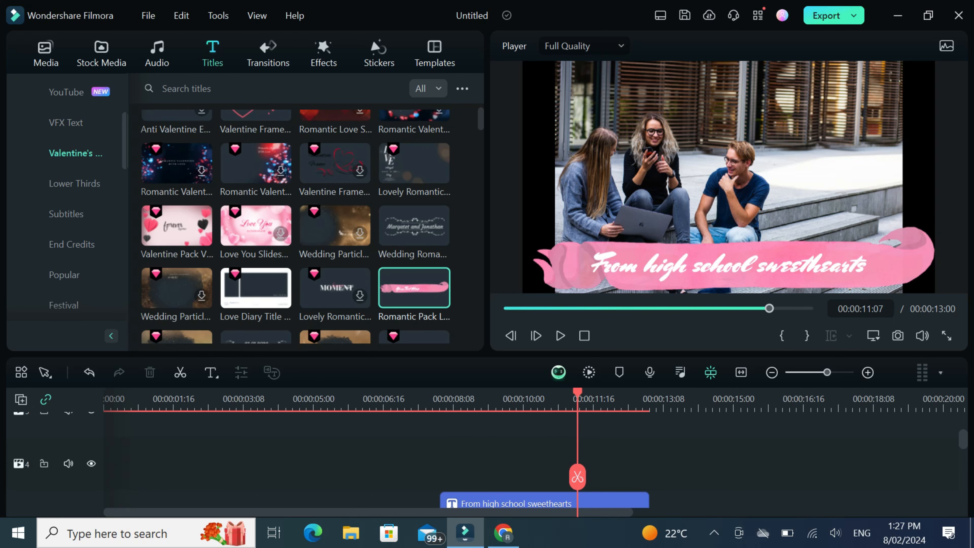
double_click(545, 501)
click(318, 275)
click(289, 406)
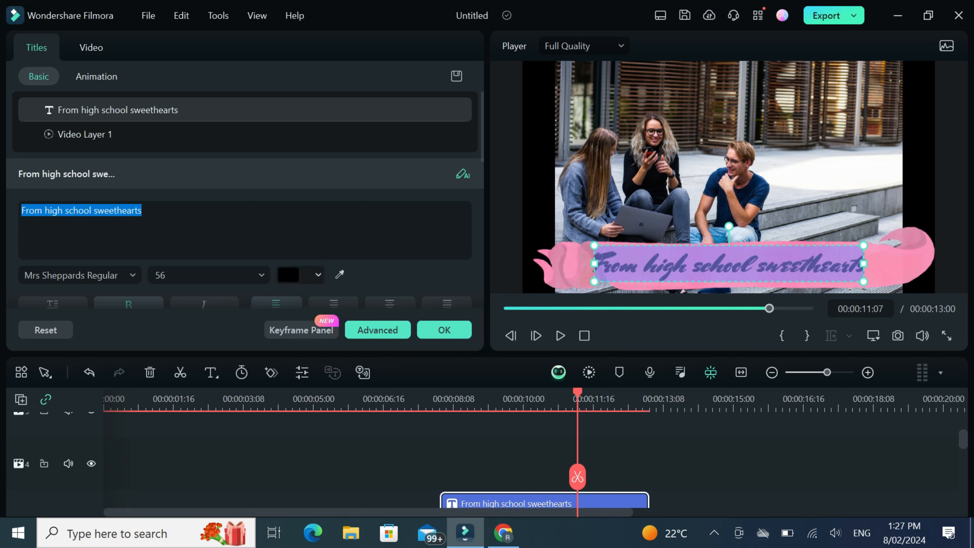
click(444, 331)
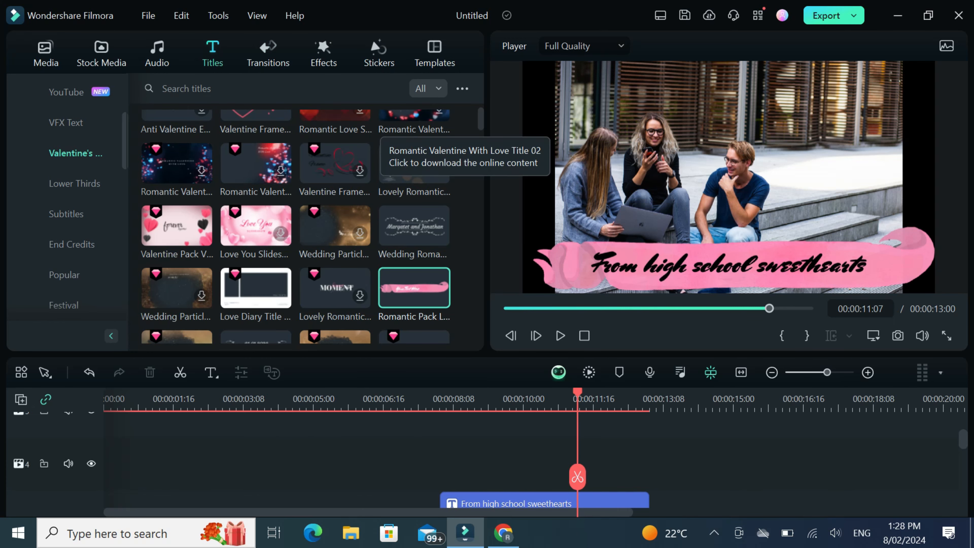
Place the orange paper plane sticker from the "school" sticker results on the track above the lower-third title, starting level with it.
click(323, 51)
scroll(68, 199, down, 5)
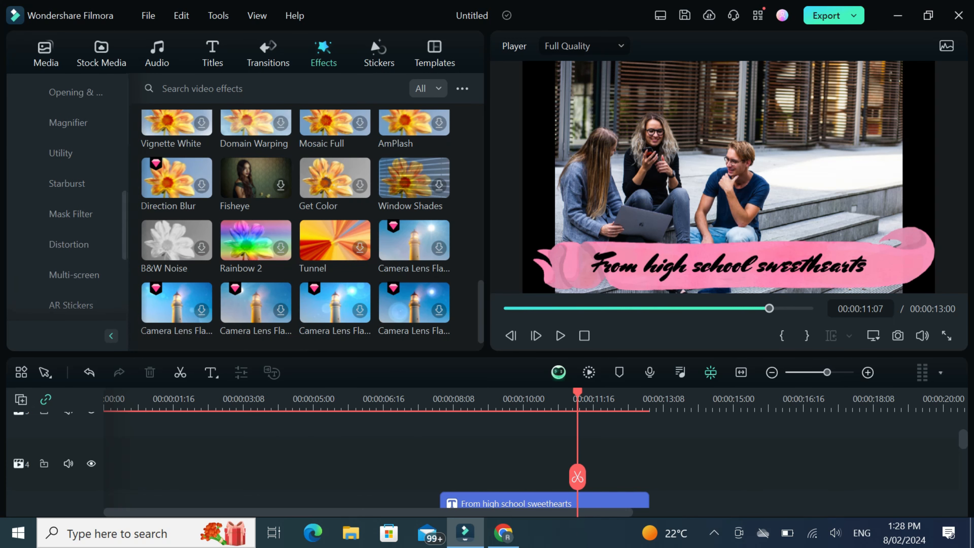
drag(578, 477, 518, 480)
scroll(499, 464, down, 3)
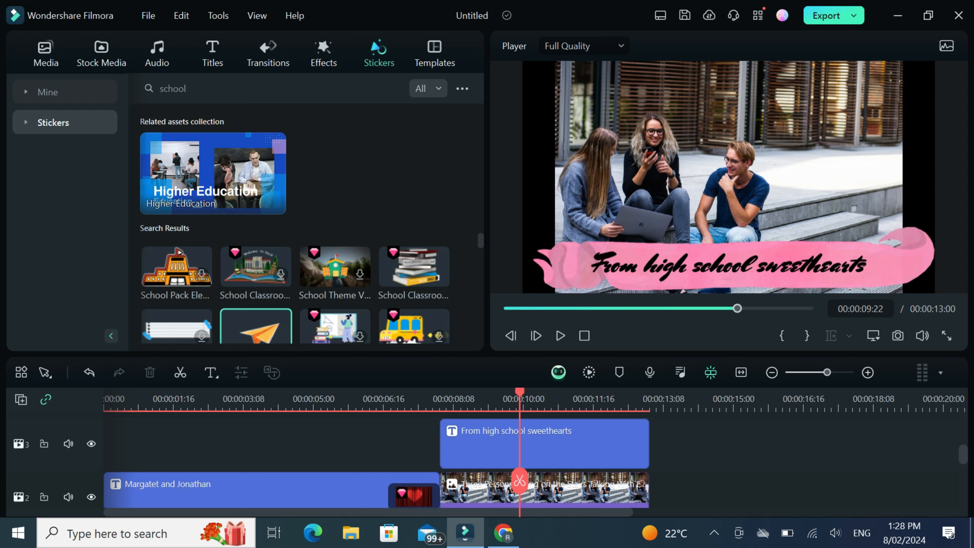
drag(256, 328, 445, 467)
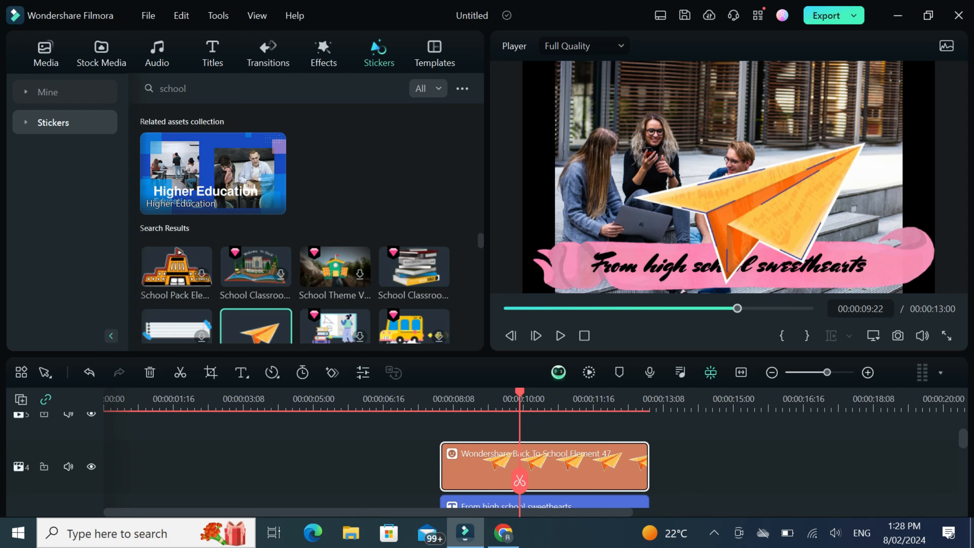
Shift the paper plane sticker to start partway through the lower-third title, trim it to end with the title, and shrink it in the frame.
mouse_move(648, 466)
mouse_down()
mouse_move(622, 468)
mouse_move(640, 468)
mouse_up()
scroll(640, 468, down, 1)
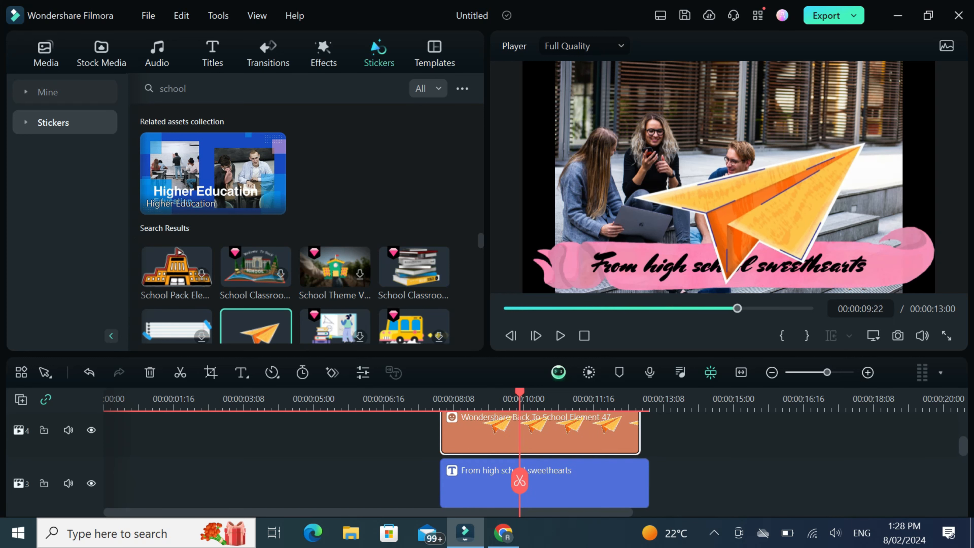
drag(537, 434, 597, 433)
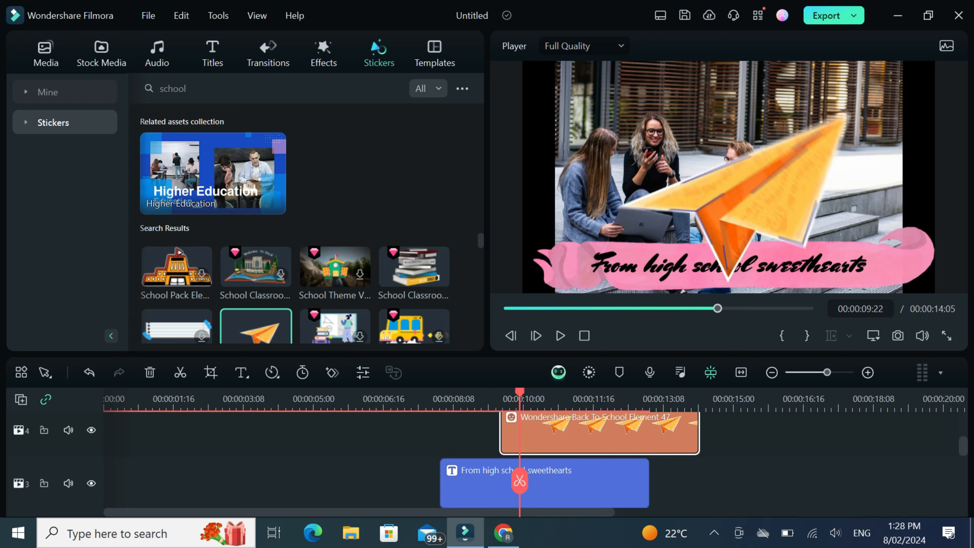
drag(698, 434, 648, 434)
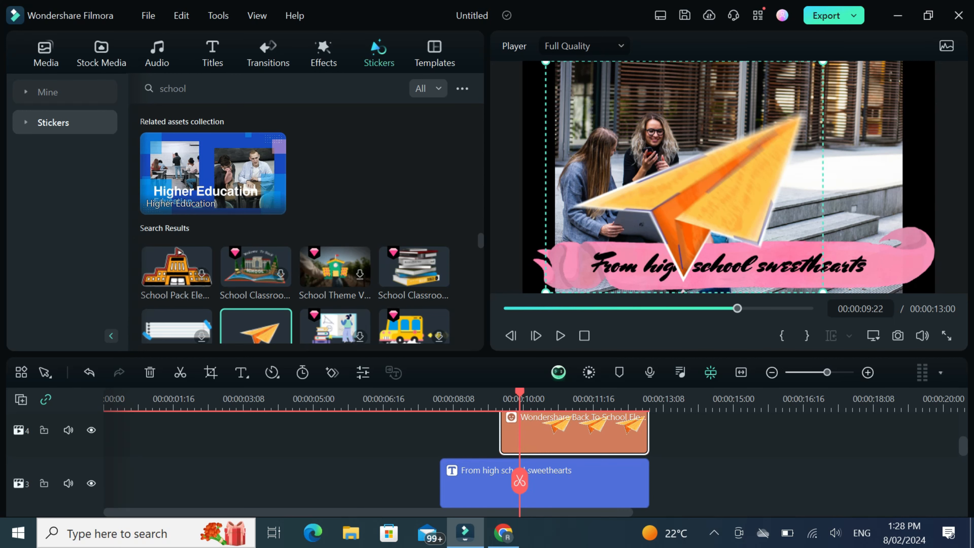
drag(546, 62, 740, 223)
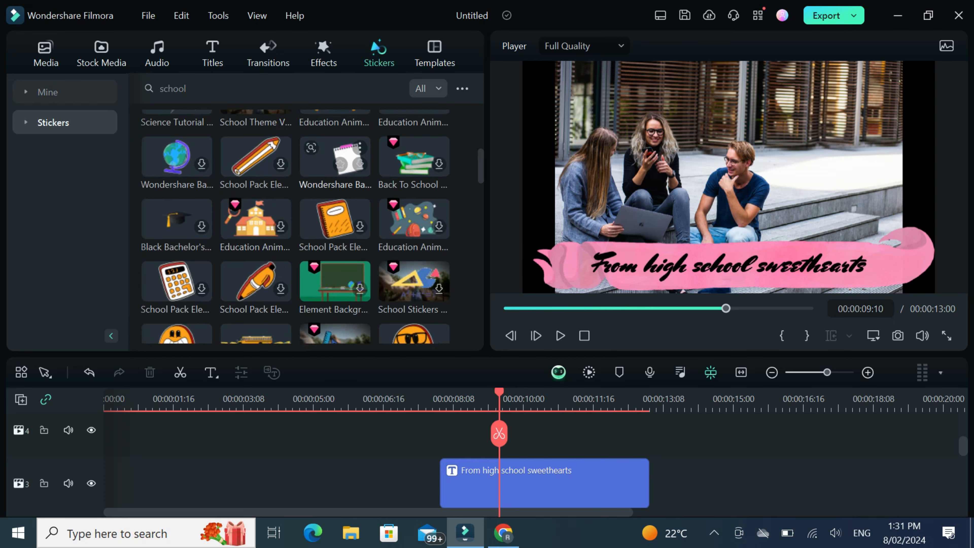
Add the orange paper plane sticker above the lower-third title, aligned with the title clip, and open its animation settings.
scroll(255, 268, up, 5)
drag(256, 326, 461, 467)
right_click(461, 467)
click(510, 133)
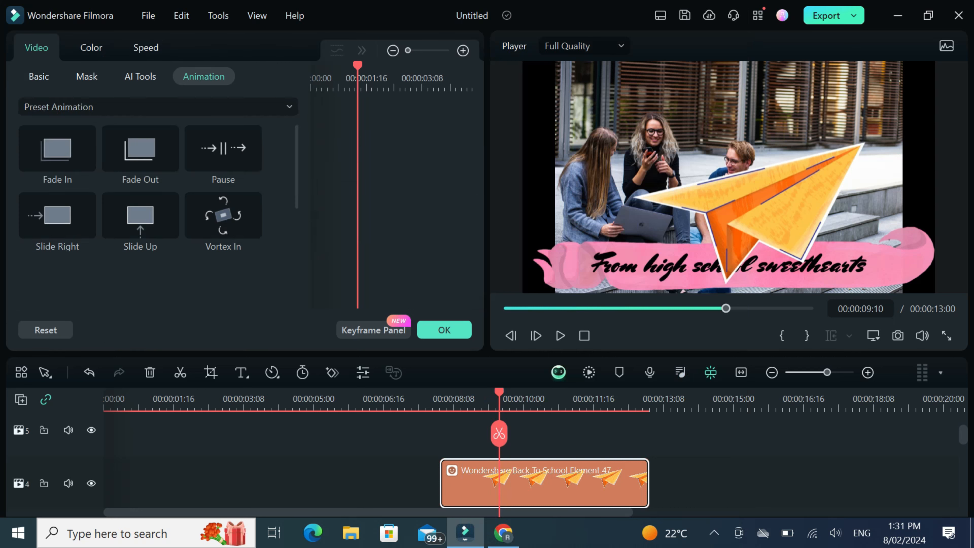
Apply the second of the two move-to-upper-right motion animations to the paper plane sticker.
click(158, 106)
click(77, 160)
scroll(158, 198, down, 10)
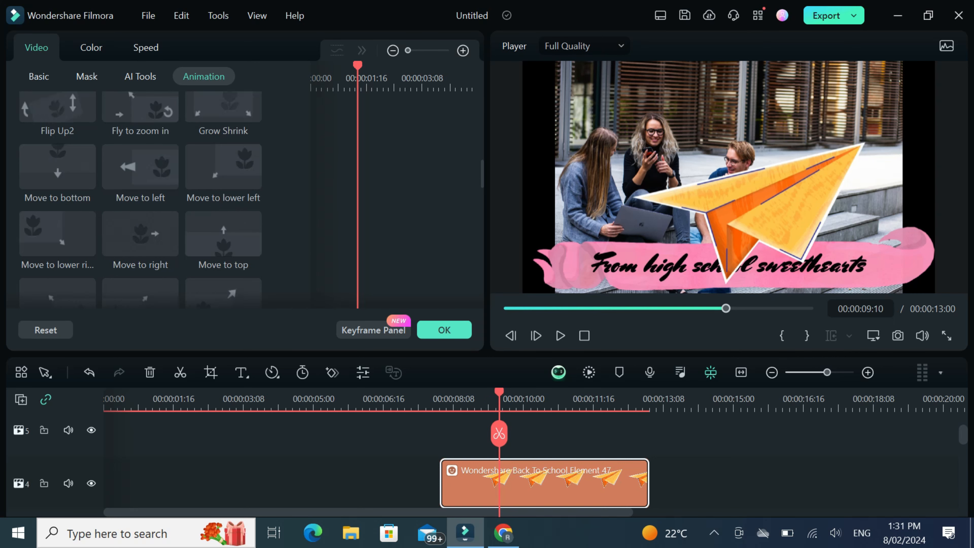
scroll(140, 202, down, 2)
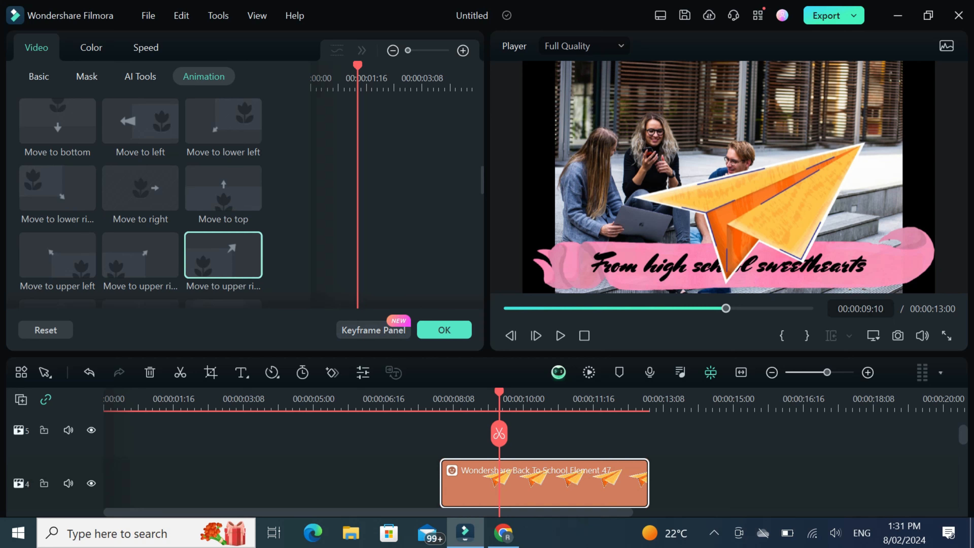
double_click(223, 254)
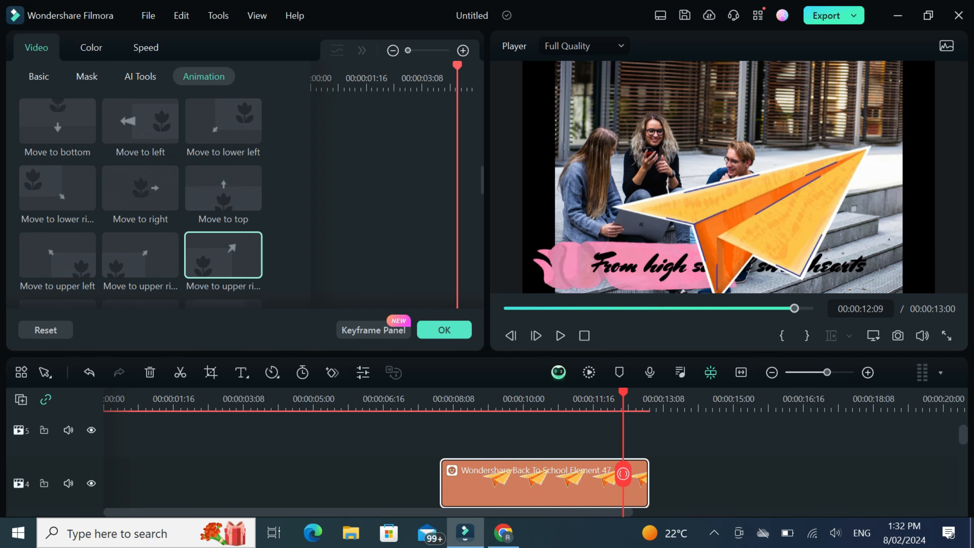
Shrink the paper plane sticker and move it to the lower-left corner of the frame.
drag(624, 392, 625, 391)
drag(868, 64, 785, 145)
drag(715, 207, 619, 263)
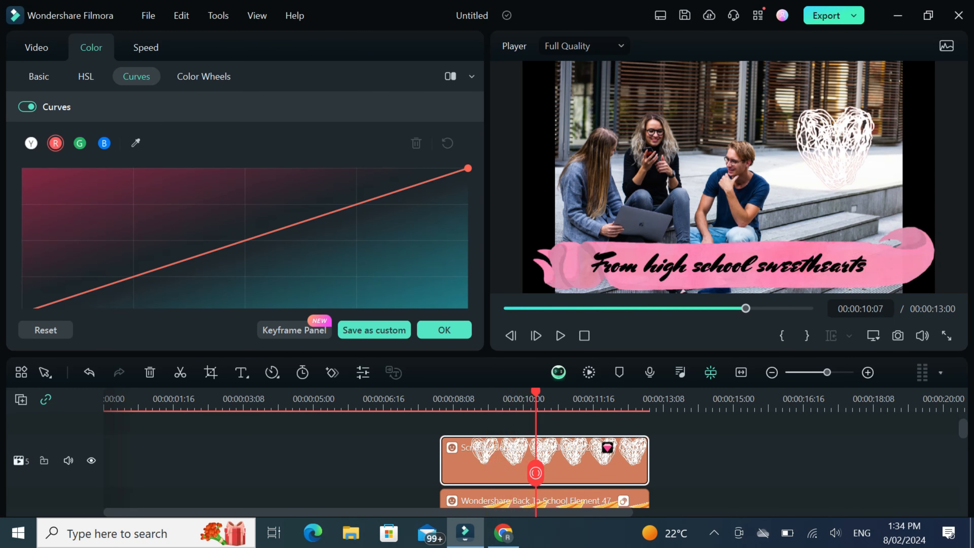
Tint the scribbled heart sticker red by raising its red colour curve and lowering its luminance curve, and accept the colour changes.
drag(220, 248, 84, 184)
mouse_move(577, 393)
mouse_down()
mouse_move(461, 392)
mouse_move(559, 392)
mouse_up()
click(31, 143)
drag(204, 254, 423, 286)
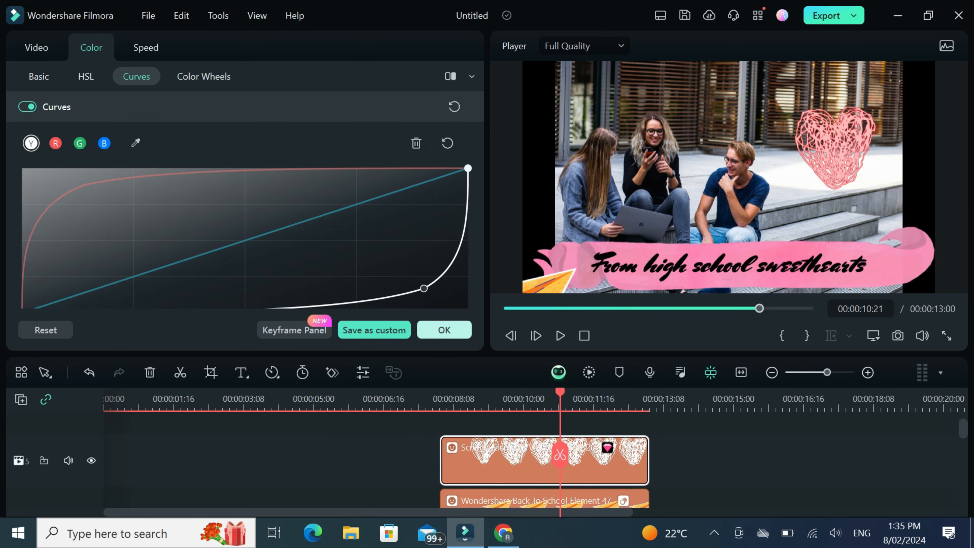
click(445, 331)
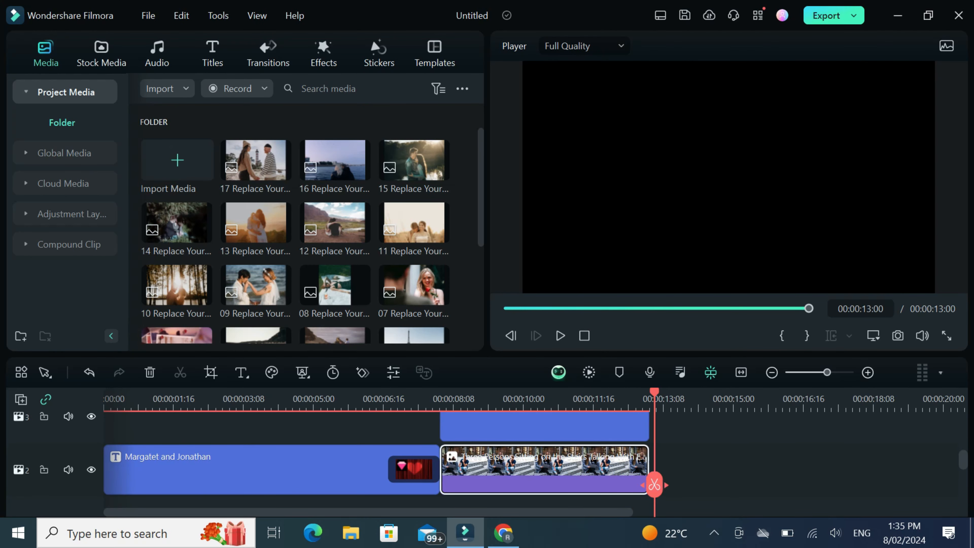
Combine the school photo, its lower-third title and the two stickers into a compound clip named "Compound Clip 1".
scroll(598, 464, up, 2)
scroll(598, 465, down, 3)
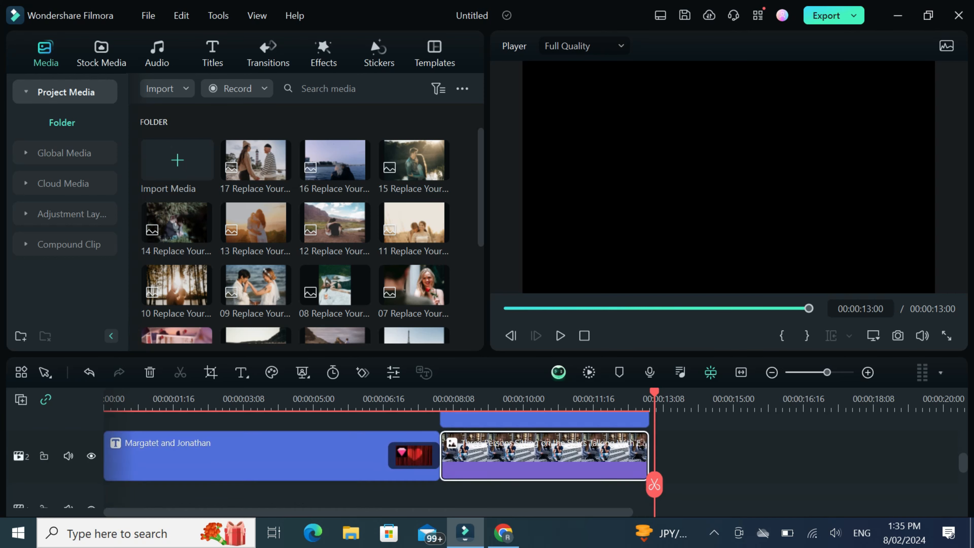
scroll(376, 461, up, 2)
scroll(376, 460, down, 2)
scroll(376, 460, down, 3)
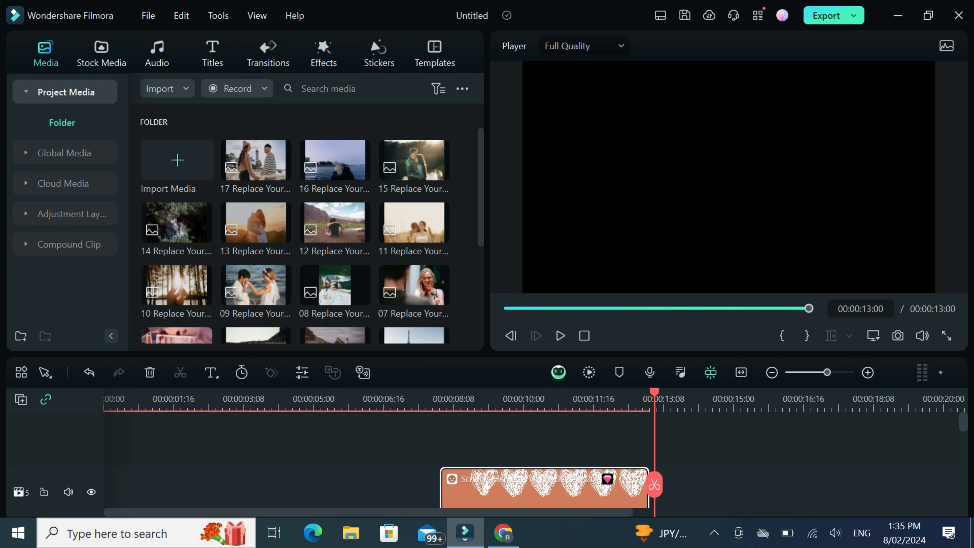
right_click(540, 488)
click(599, 83)
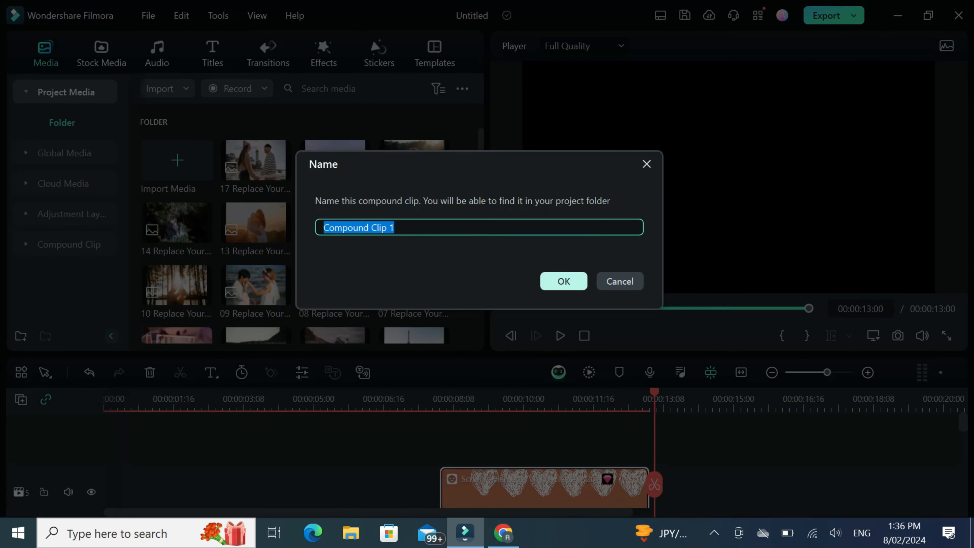
key(Return)
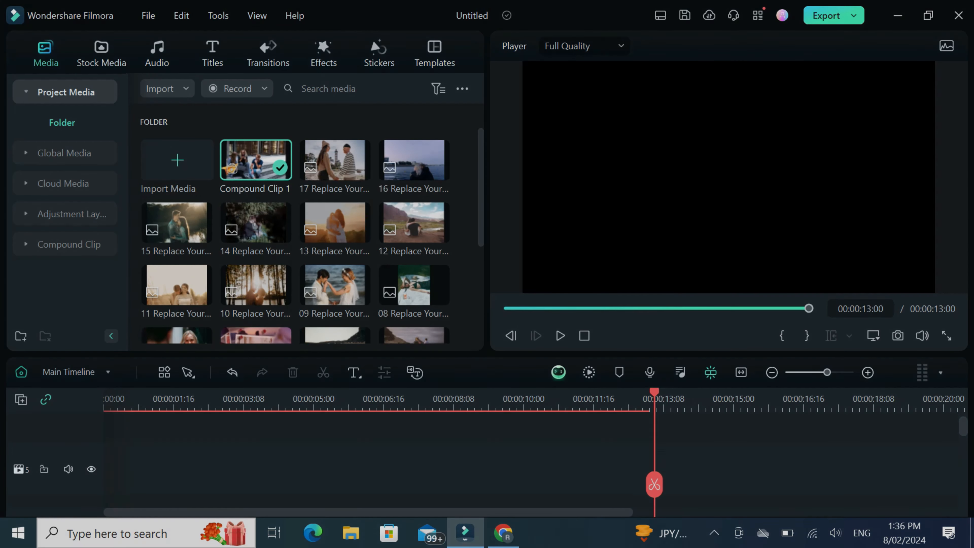